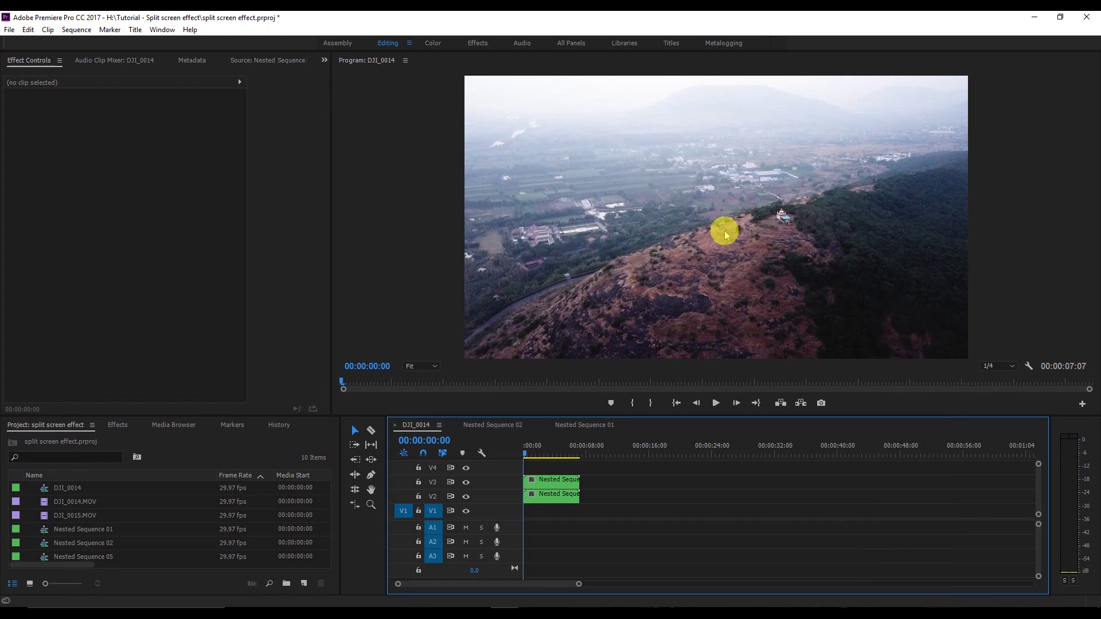
Step: Select the selfie Nested Sequence clip on V2 and briefly hide, then restore, the V3 track
{"action": "left_click", "coordinate": [551, 481]}
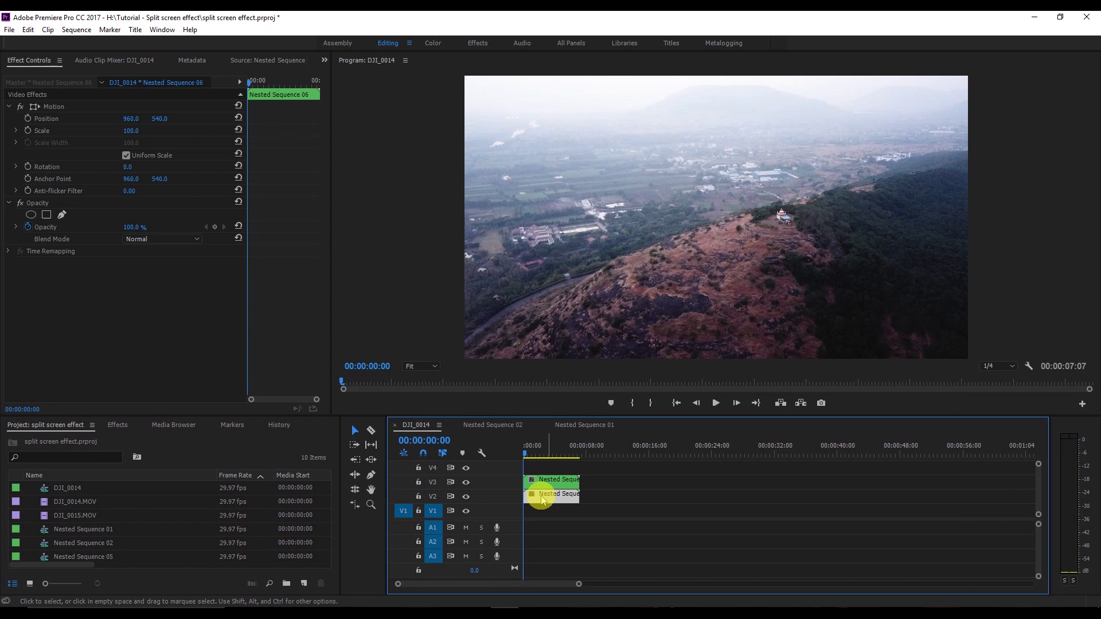
{"action": "left_click", "coordinate": [467, 483]}
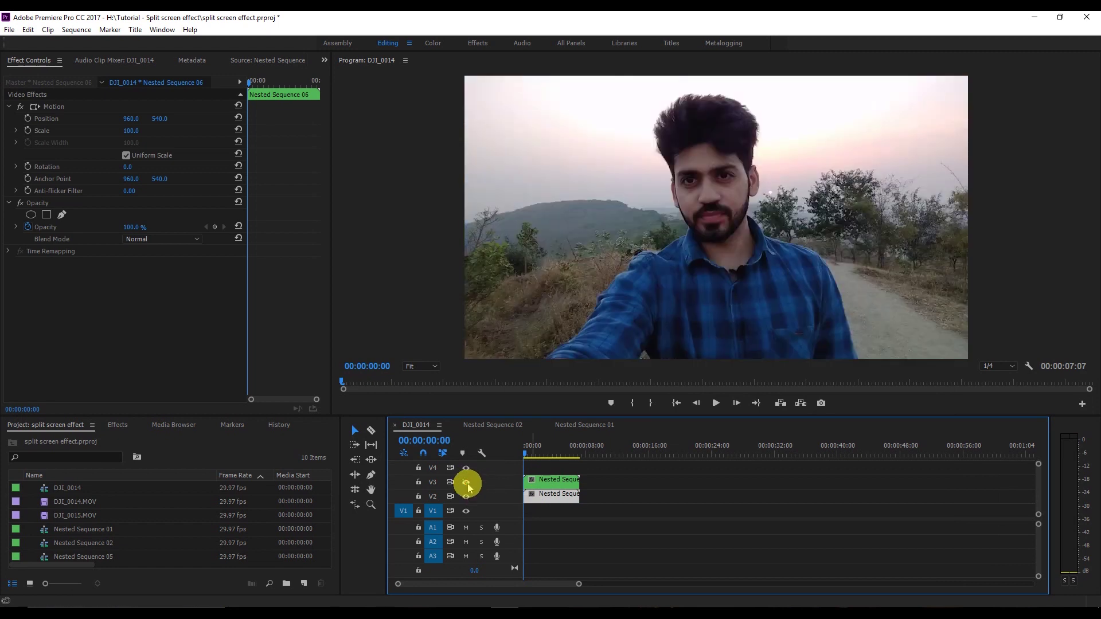
{"action": "left_click", "coordinate": [467, 483]}
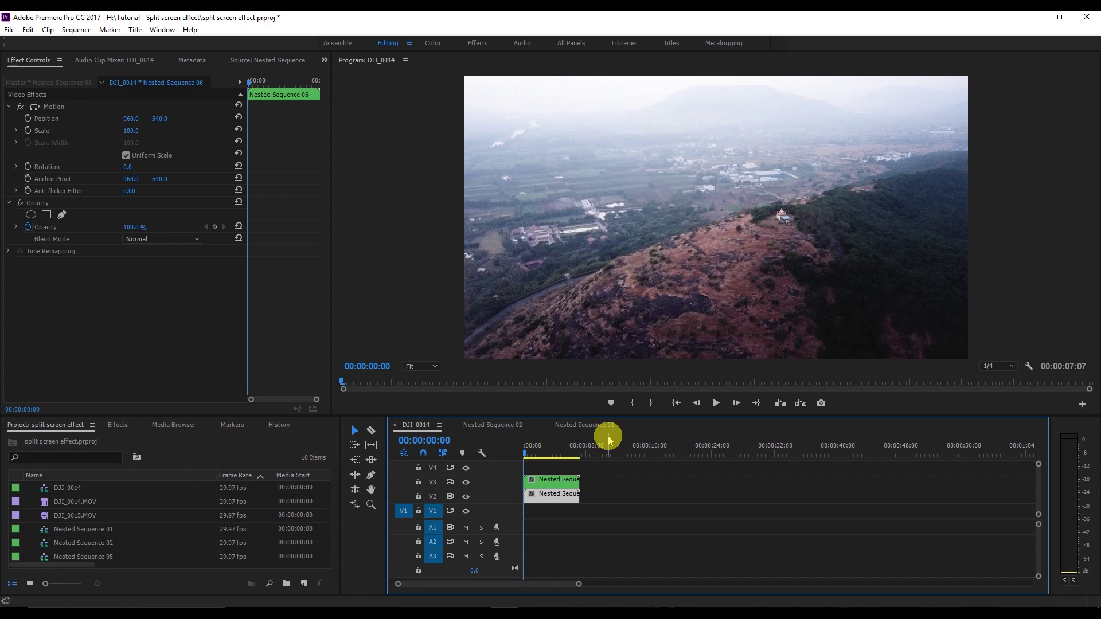
Step: Find the Crop effect in the Effects library and apply it to the aerial clip on V3
{"action": "left_click", "coordinate": [117, 425]}
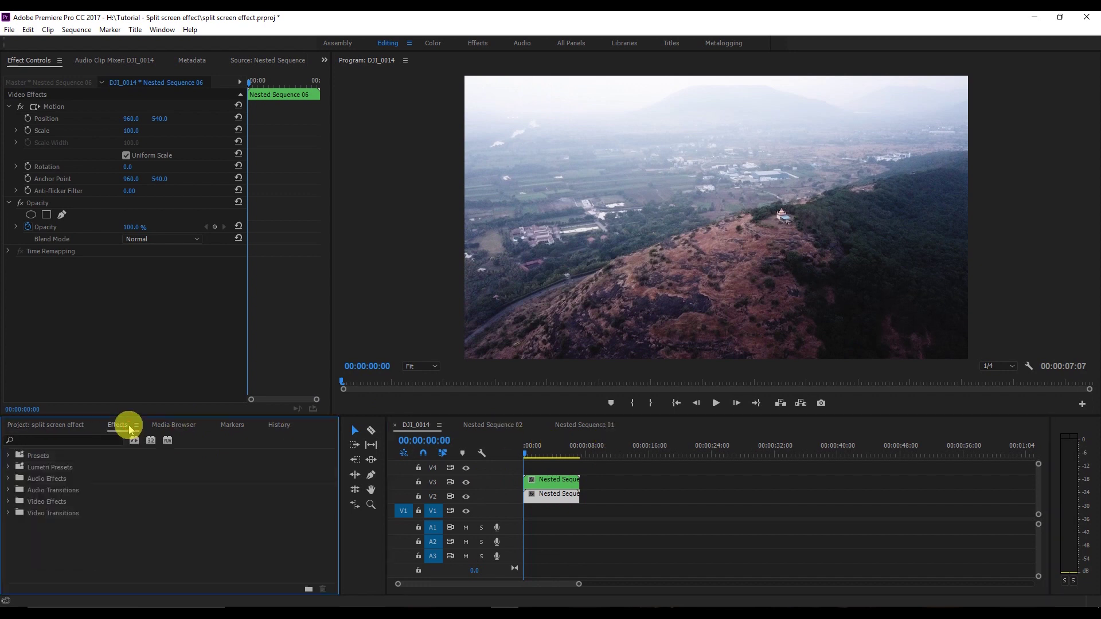
{"action": "left_click", "coordinate": [60, 440]}
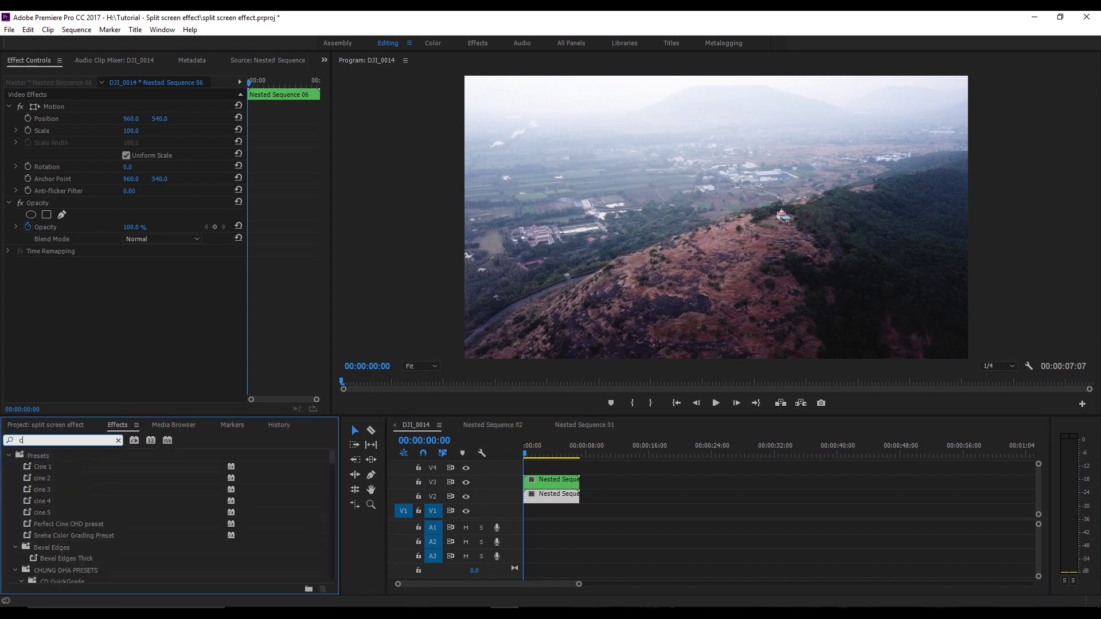
{"action": "type", "text": "crop"}
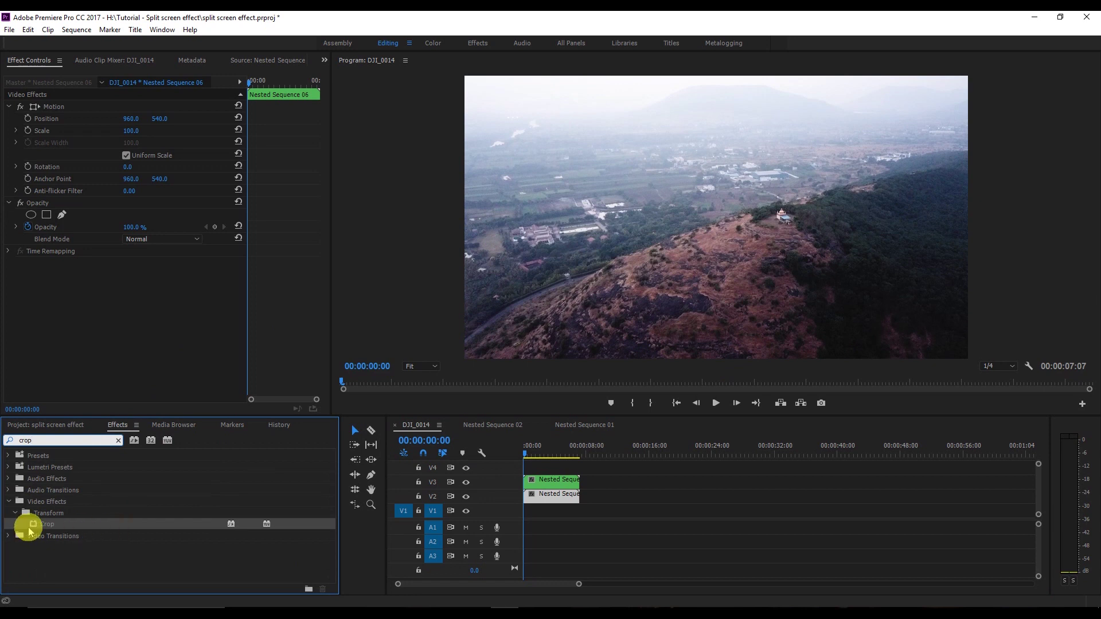
{"action": "mouse_move", "coordinate": [52, 524]}
{"action": "left_mouse_down"}
{"action": "mouse_move", "coordinate": [413, 482]}
{"action": "mouse_move", "coordinate": [550, 494]}
{"action": "left_mouse_up"}
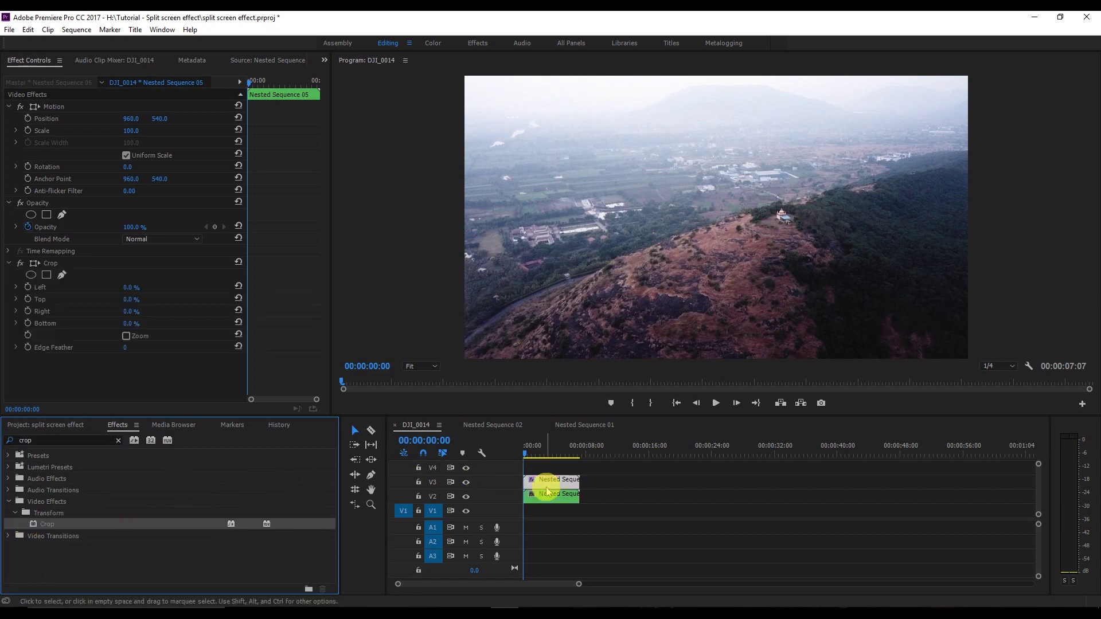
Step: Crop the aerial clip Left 40% and Right 10%, and raise Position X to 1152
{"action": "left_click", "coordinate": [133, 288]}
{"action": "type", "text": "43"}
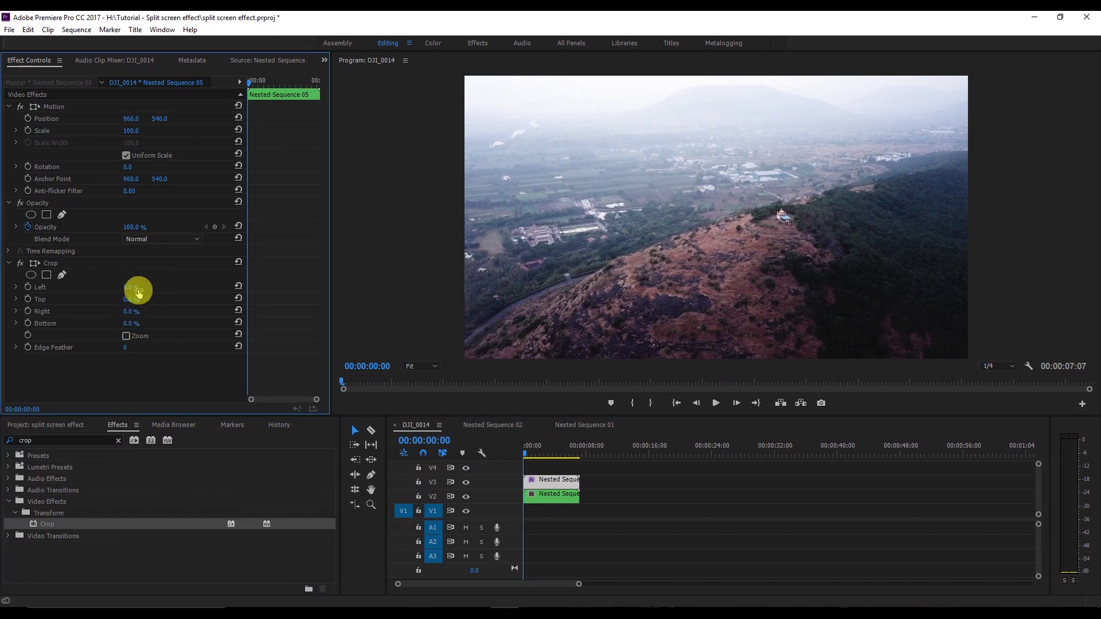
{"action": "key", "text": "Return"}
{"action": "left_click_drag", "start_coordinate": [132, 288], "coordinate": [137, 288]}
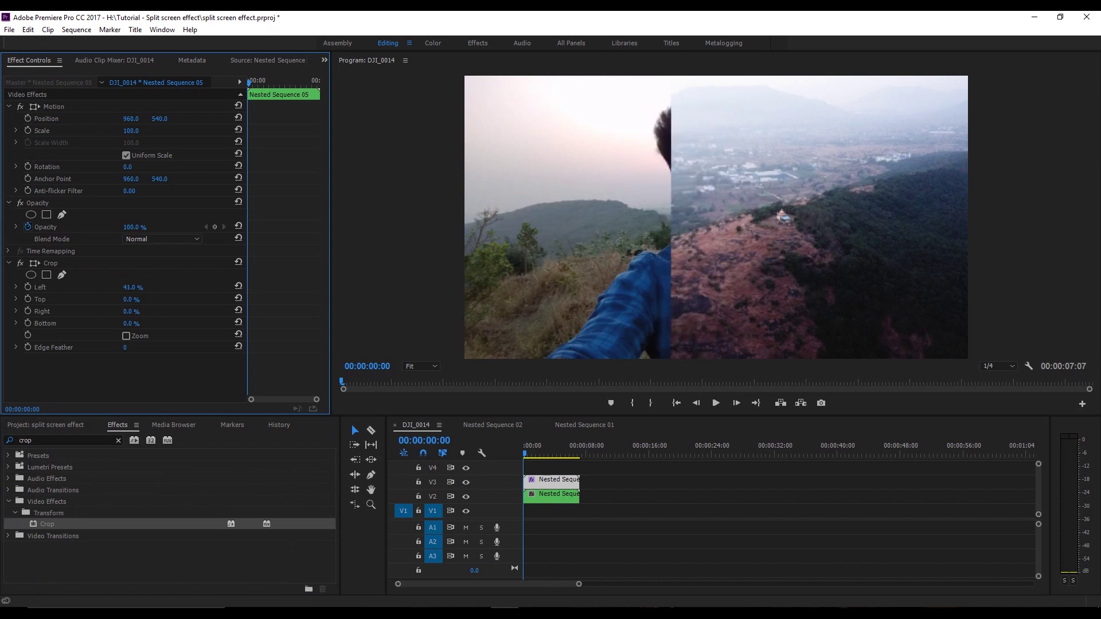
{"action": "left_click", "coordinate": [133, 288]}
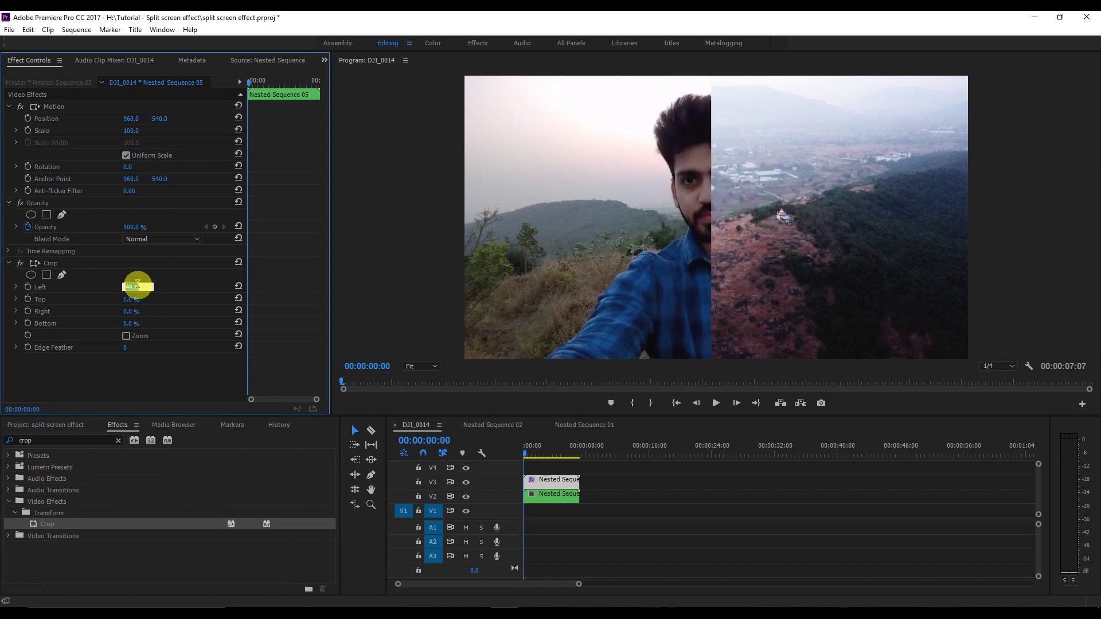
{"action": "type", "text": "40"}
{"action": "key", "text": "Return"}
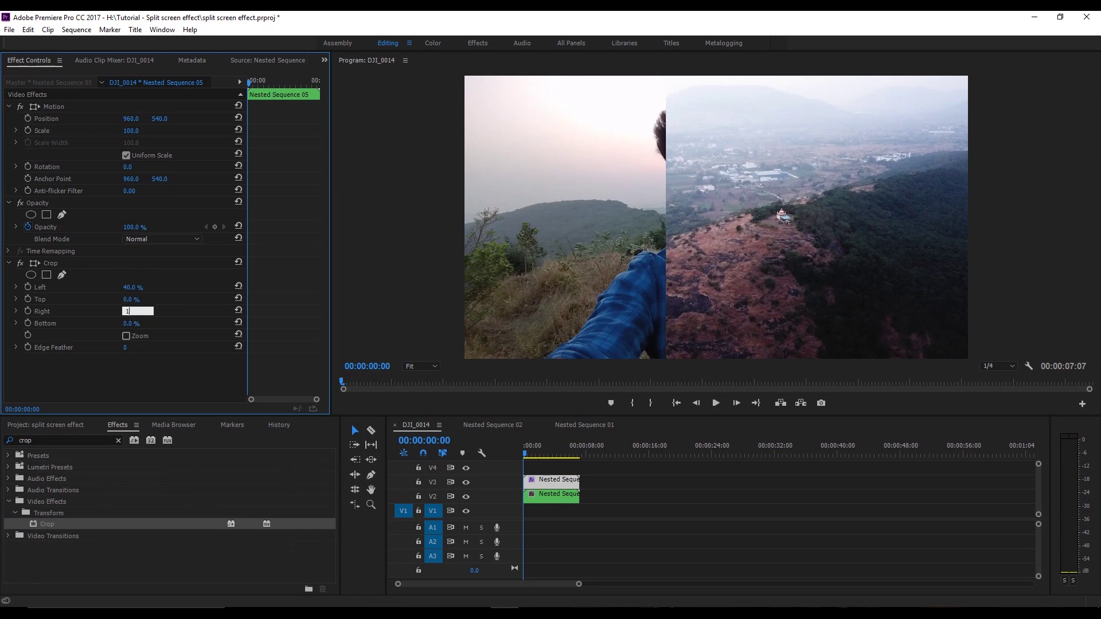
{"action": "left_click_drag", "start_coordinate": [131, 310], "coordinate": [140, 311]}
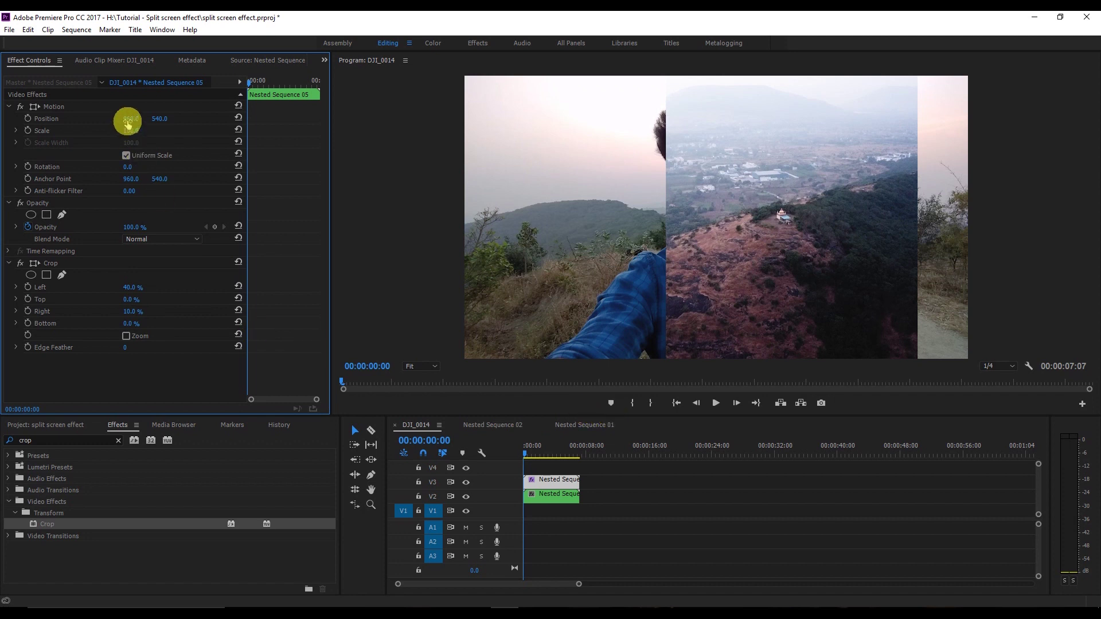
{"action": "left_click_drag", "start_coordinate": [127, 119], "coordinate": [146, 119]}
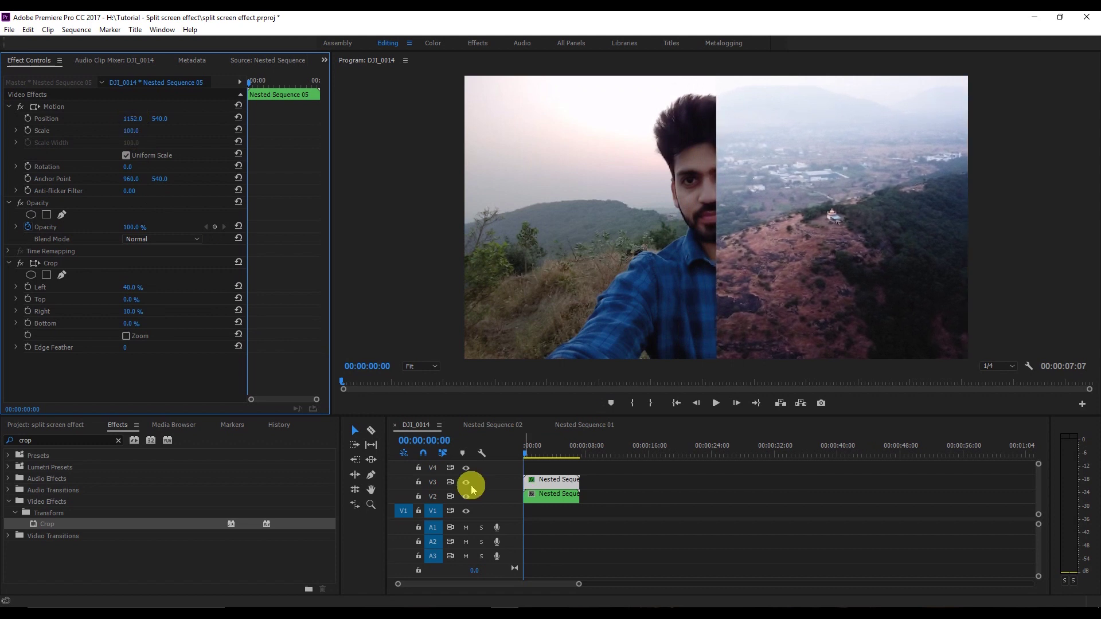
Step: Hide the aerial V3 track and apply the Crop effect to the selfie clip
{"action": "left_click", "coordinate": [548, 496]}
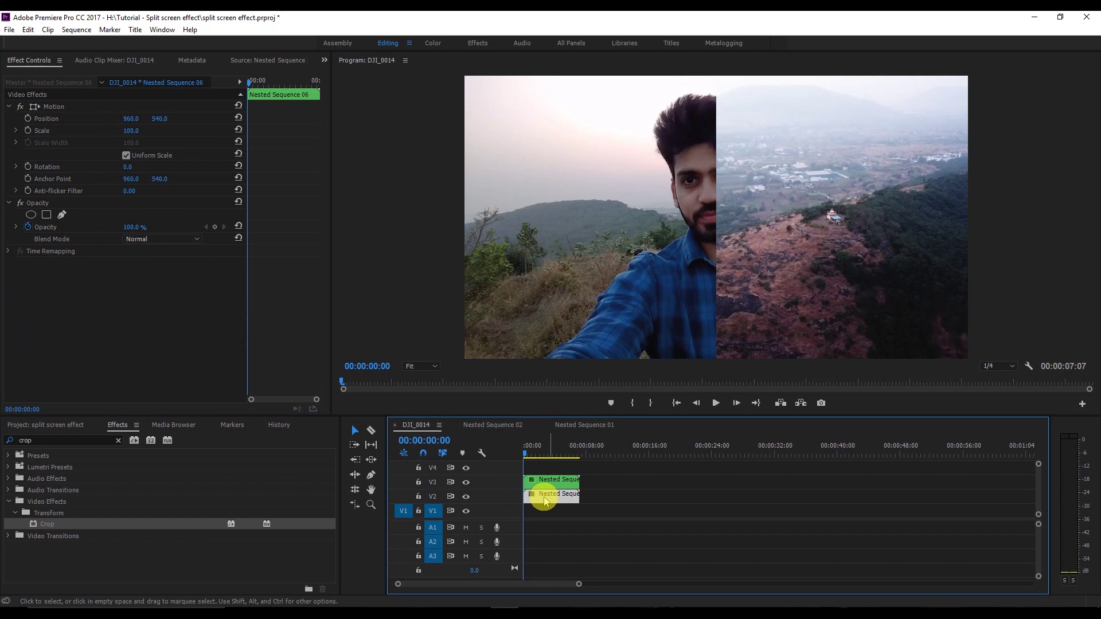
{"action": "left_click", "coordinate": [466, 482]}
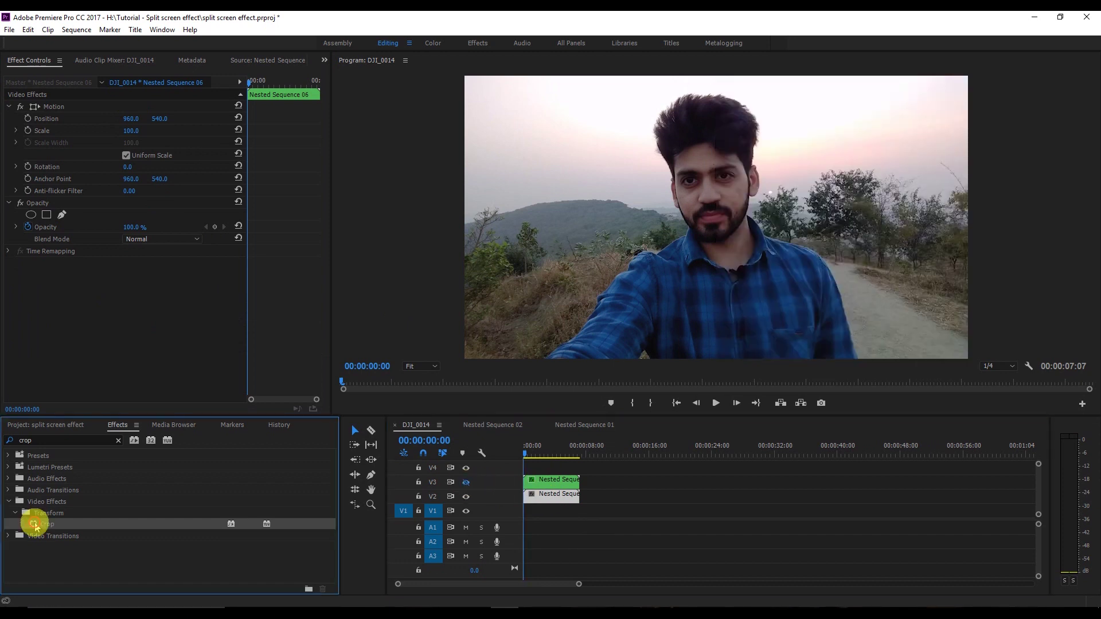
{"action": "left_click_drag", "start_coordinate": [35, 524], "coordinate": [549, 497]}
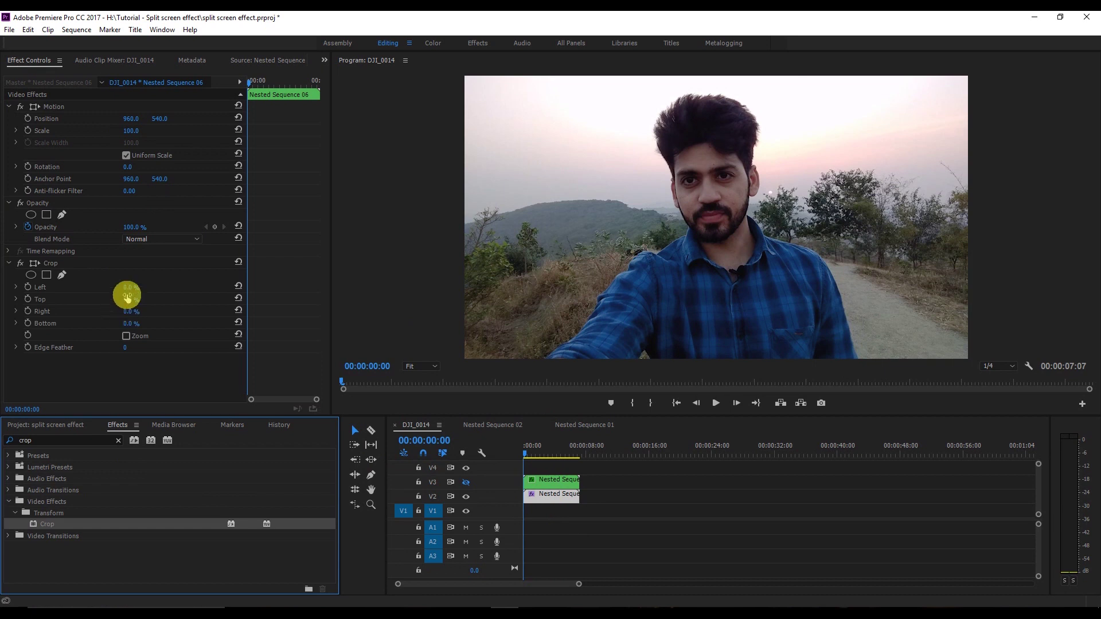
Step: Crop the selfie clip Left 20% and Right 30%, and shift Position X left
{"action": "left_click", "coordinate": [131, 286]}
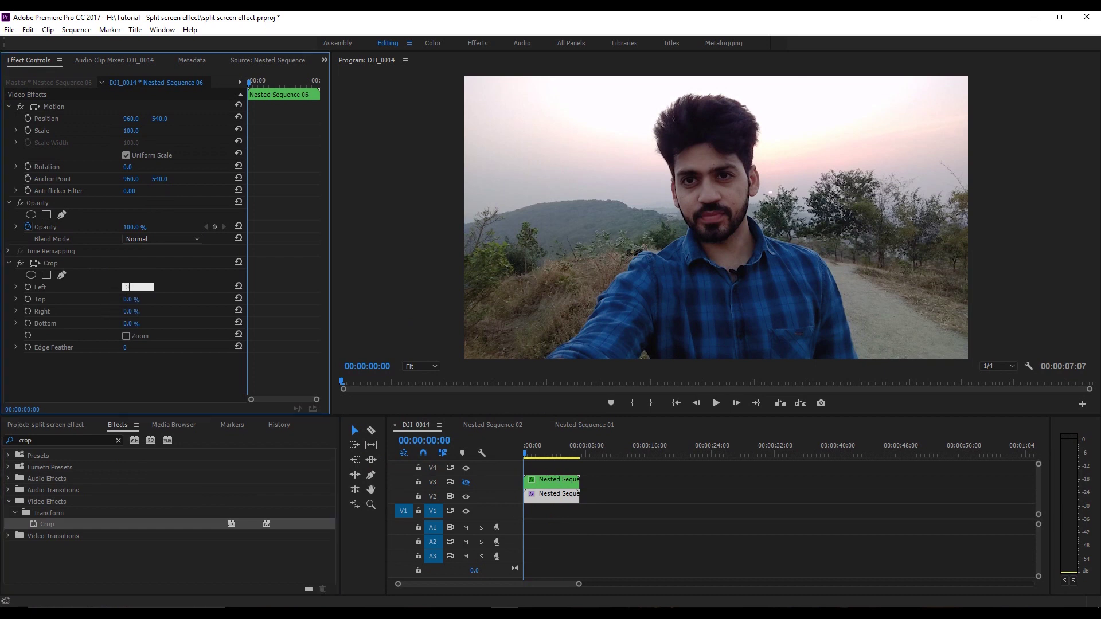
{"action": "key", "text": "Return"}
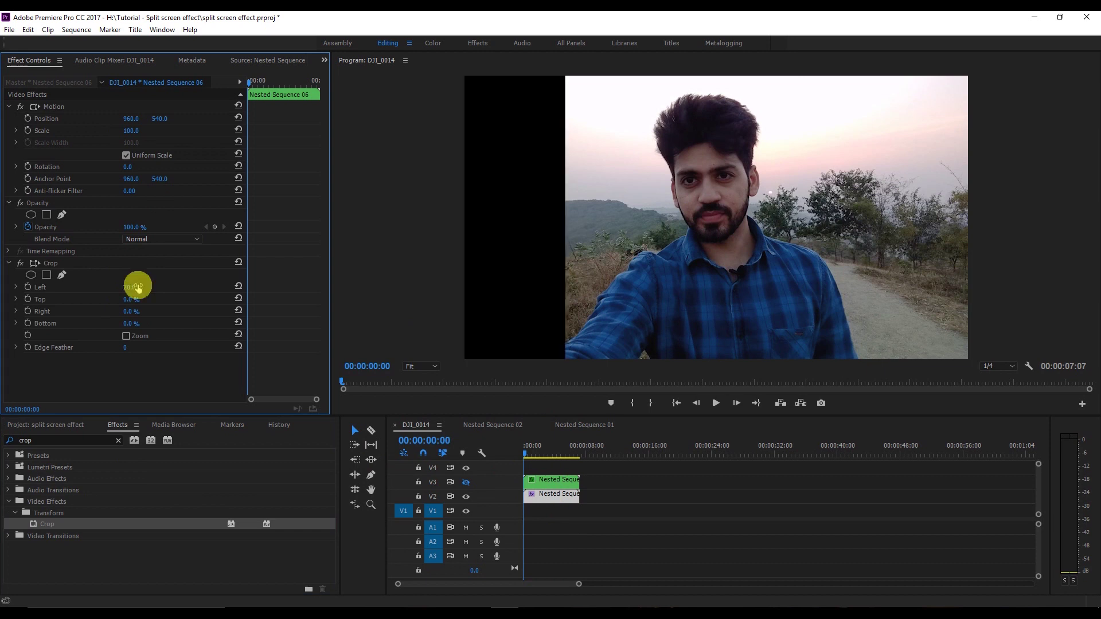
{"action": "left_click", "coordinate": [129, 311]}
{"action": "type", "text": "30"}
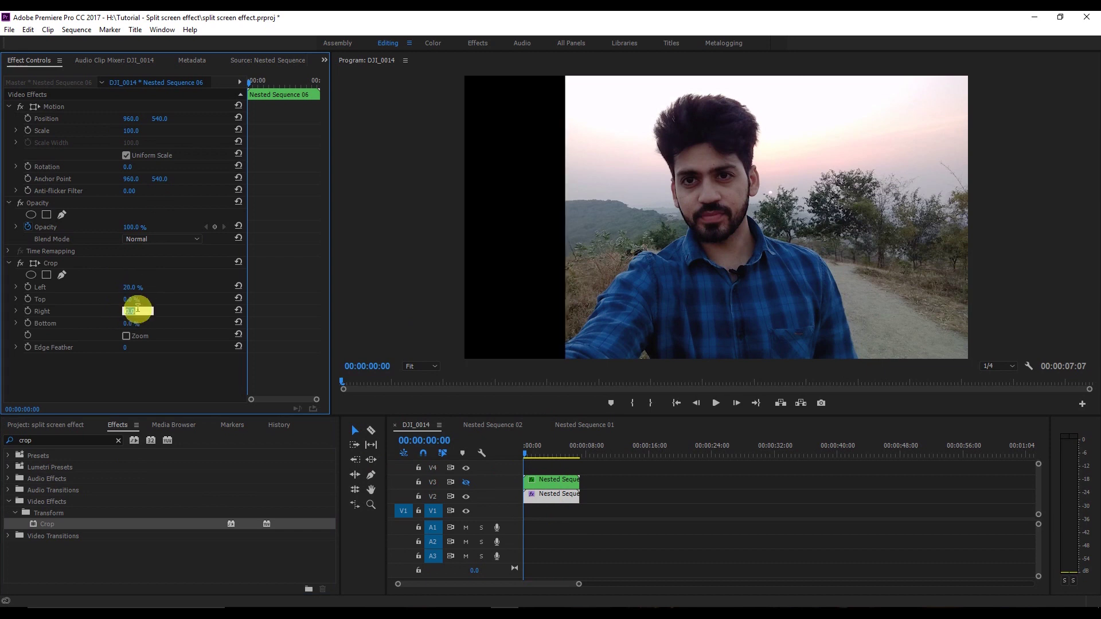
{"action": "key", "text": "Return"}
{"action": "left_click", "coordinate": [138, 311]}
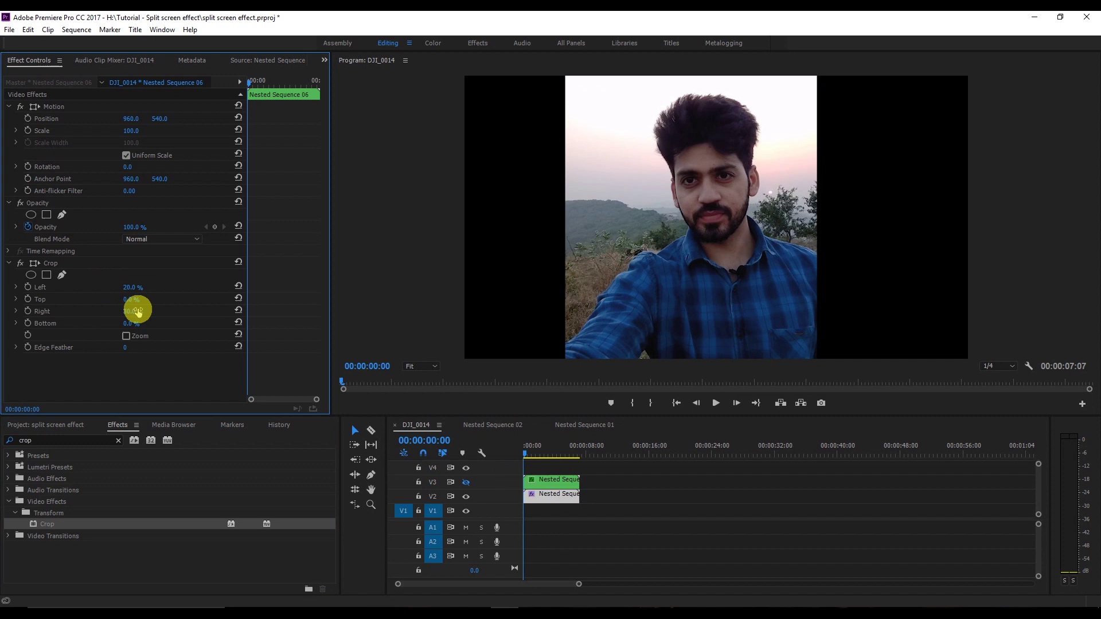
{"action": "mouse_move", "coordinate": [131, 118]}
{"action": "left_mouse_down"}
{"action": "mouse_move", "coordinate": [104, 118]}
{"action": "mouse_move", "coordinate": [132, 118]}
{"action": "left_mouse_up"}
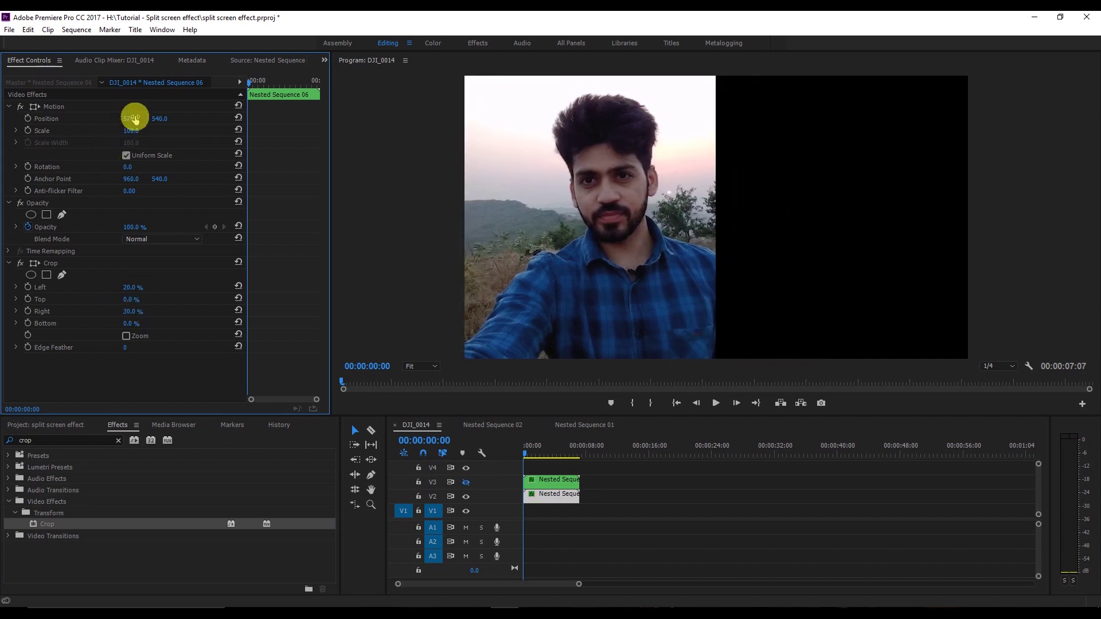
Step: Re-enable the V3 track and preview the split-screen playback from near the start
{"action": "left_click", "coordinate": [466, 482]}
{"action": "key", "text": "space"}
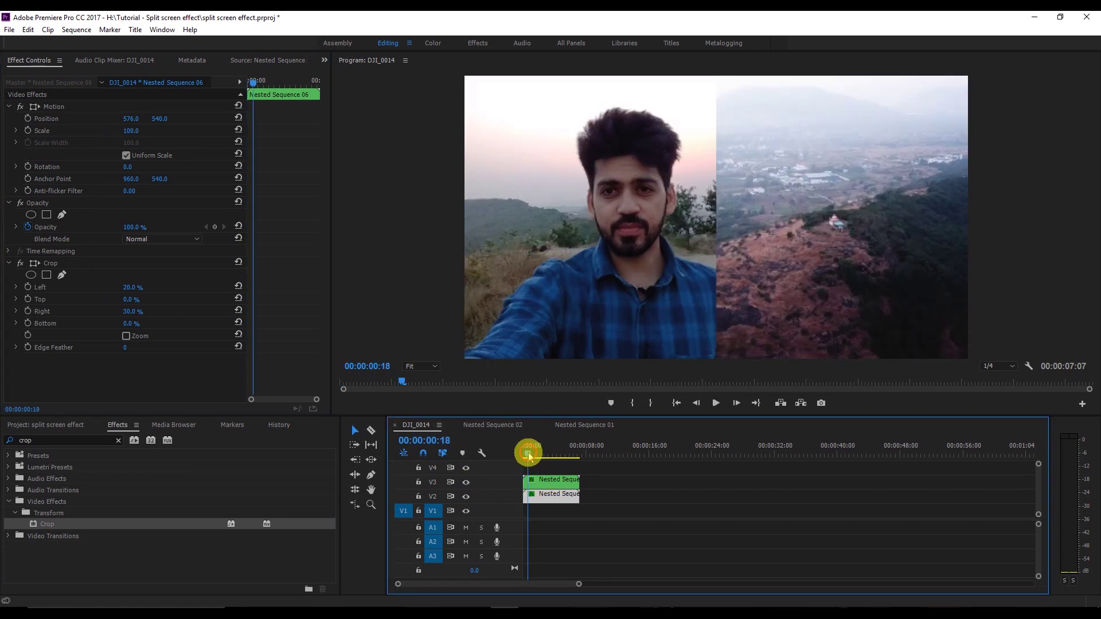
{"action": "left_click", "coordinate": [535, 448]}
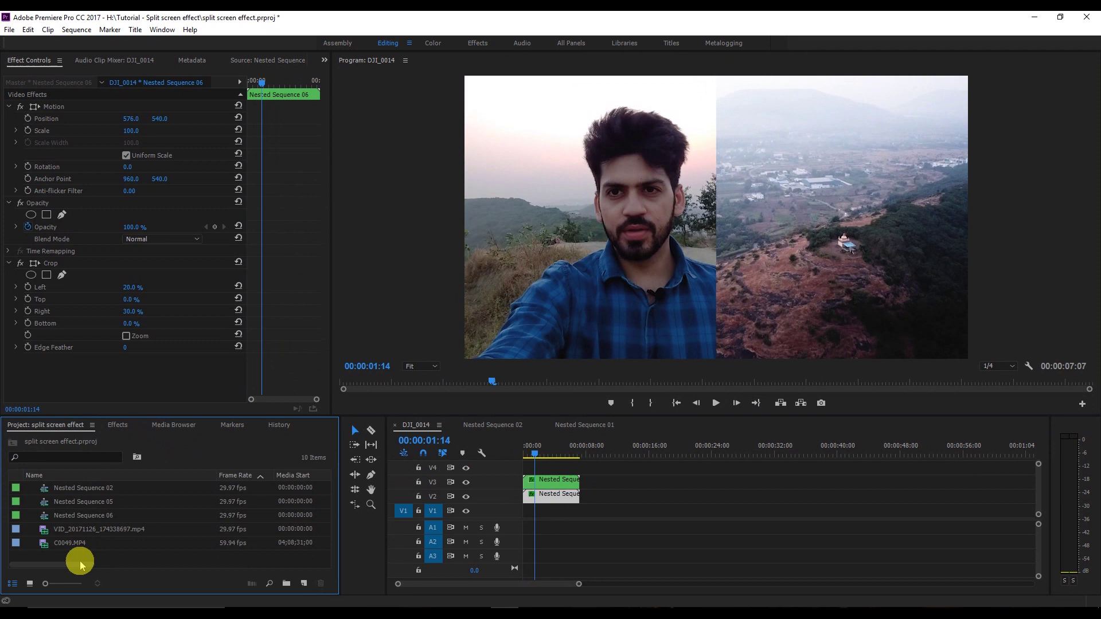
Step: Create a new Legacy Title from the Project panel with default settings
{"action": "right_click", "coordinate": [113, 554]}
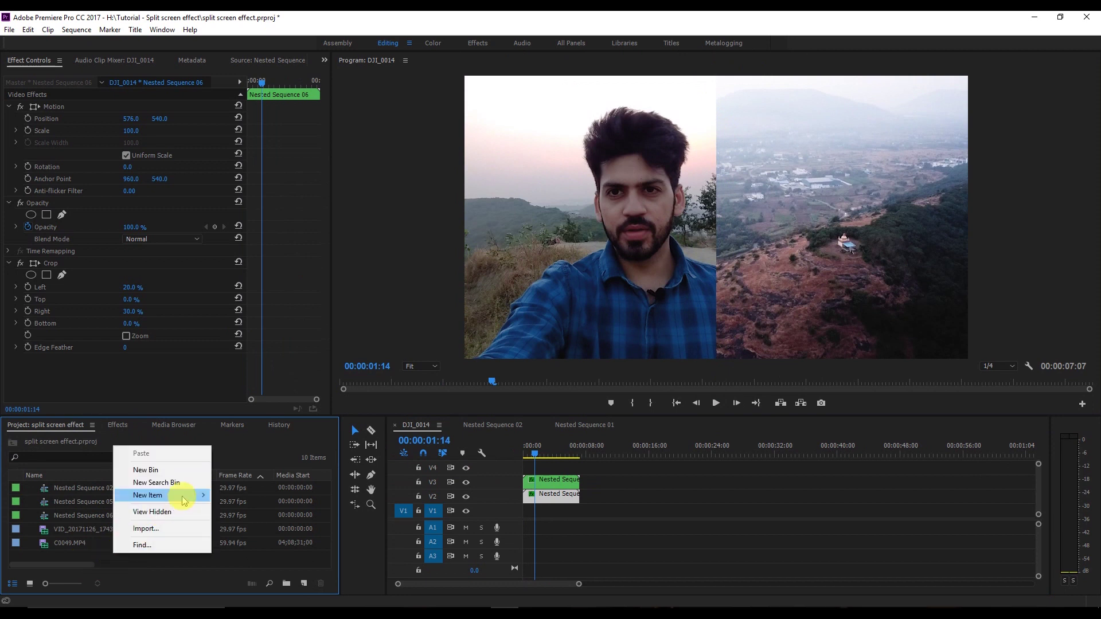
{"action": "left_click", "coordinate": [243, 533]}
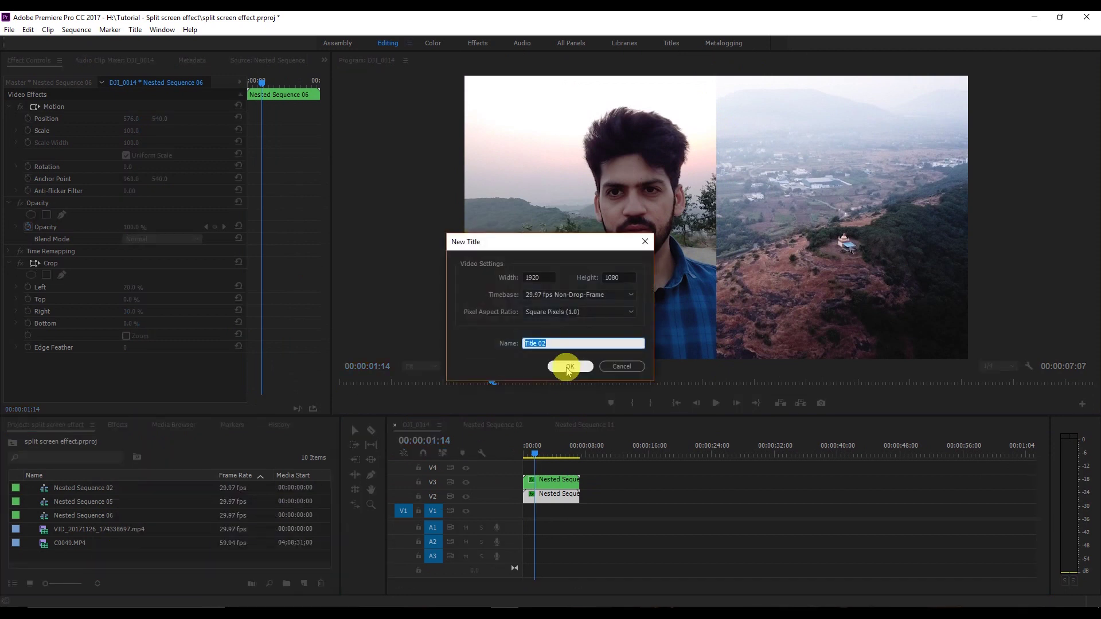
{"action": "left_click", "coordinate": [566, 368]}
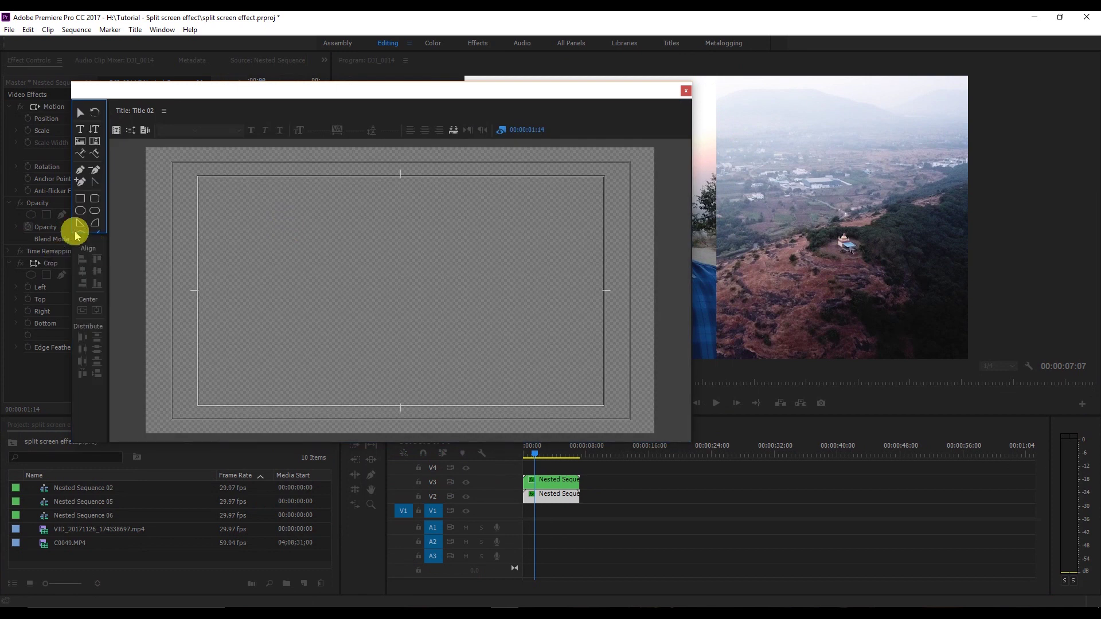
Step: Draw a thin vertical rectangle down the frame centre and place Title 02 on V4
{"action": "left_click", "coordinate": [80, 224]}
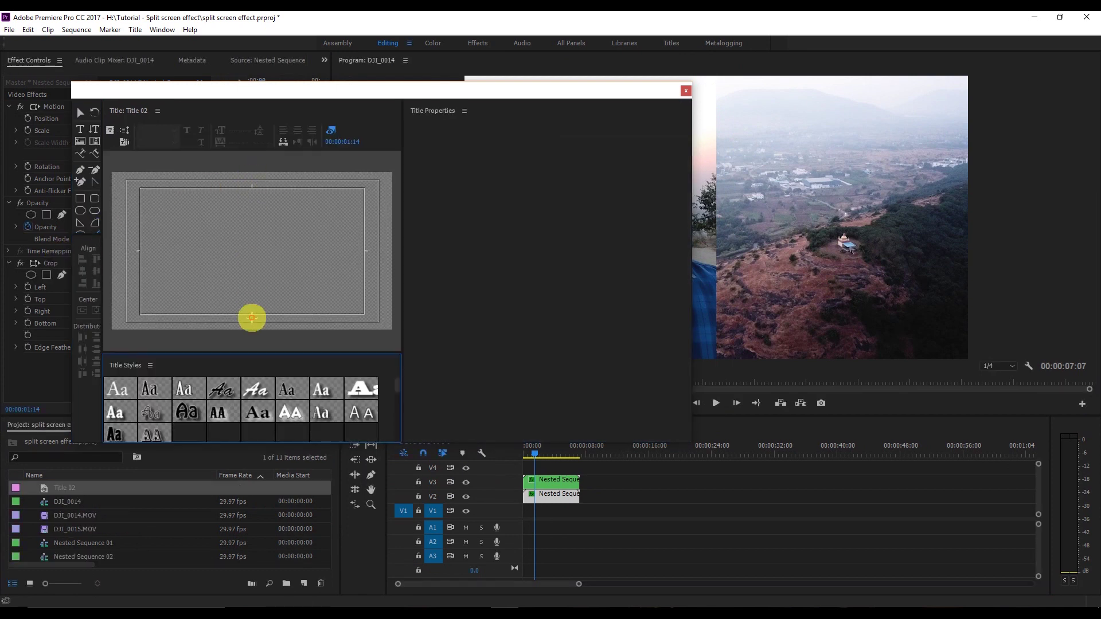
{"action": "left_click_drag", "start_coordinate": [253, 173], "coordinate": [251, 332]}
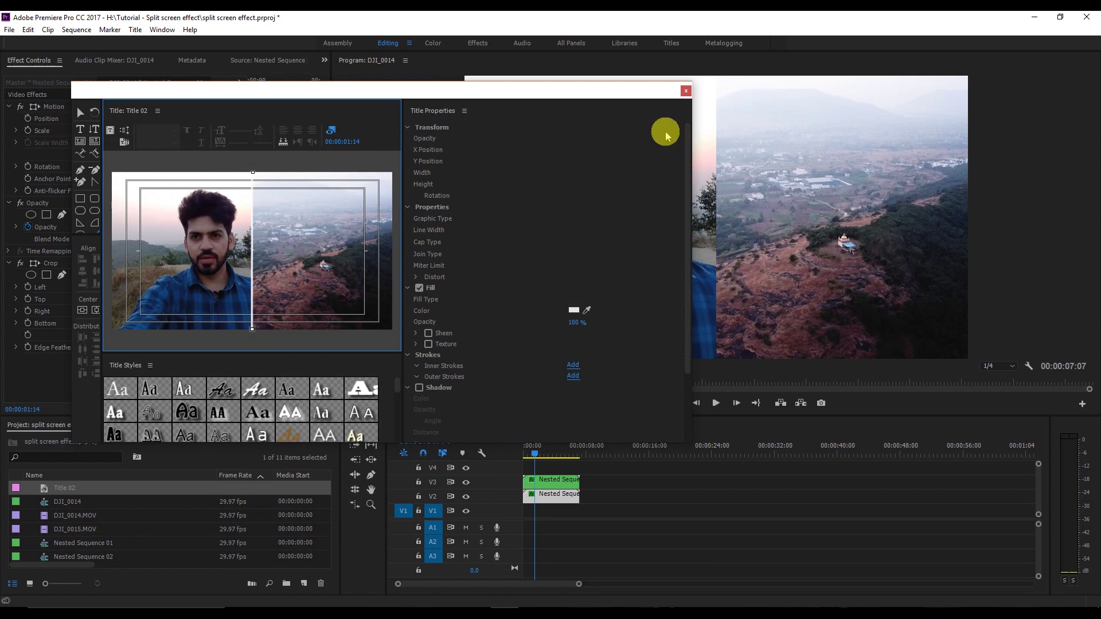
{"action": "left_click", "coordinate": [686, 92]}
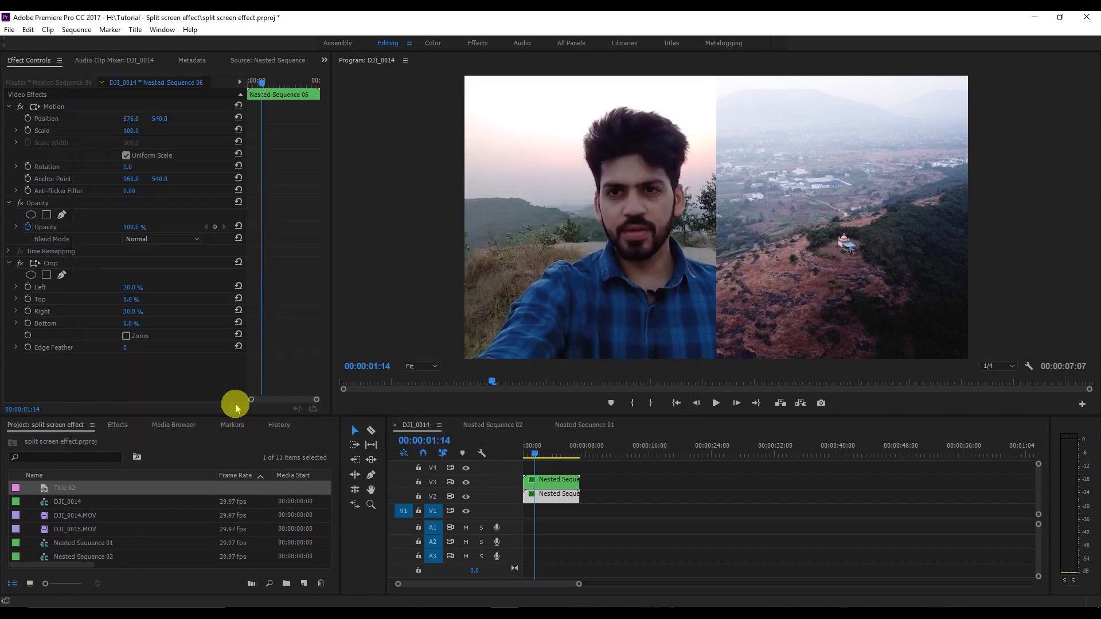
{"action": "left_click_drag", "start_coordinate": [43, 489], "coordinate": [551, 467]}
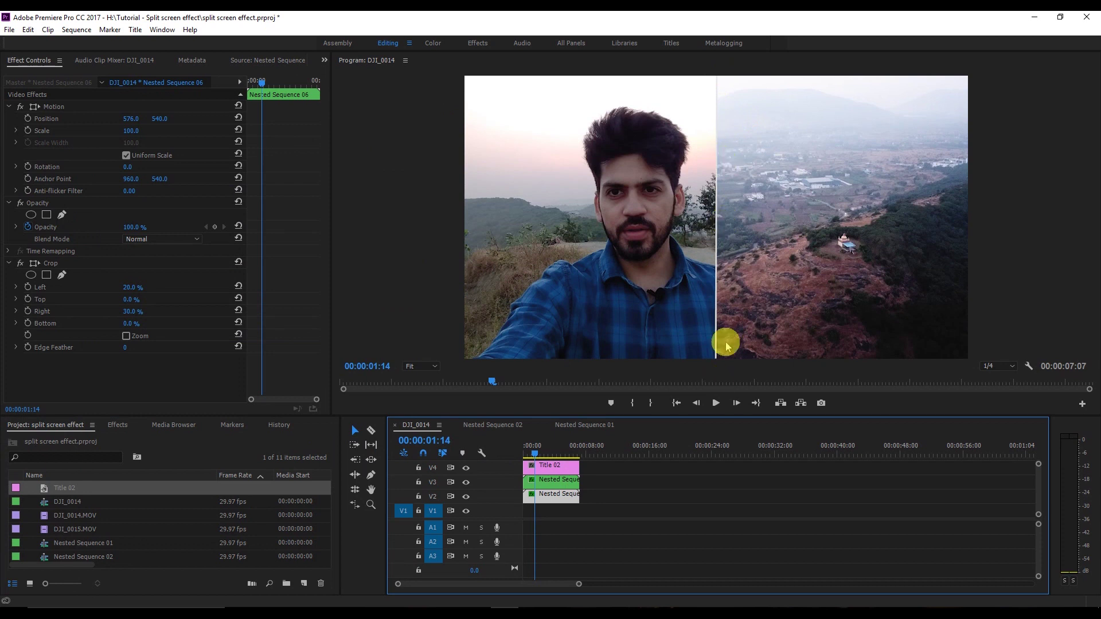
Step: Reopen Title 02 and set the divider's Line Width to 10
{"action": "double_click", "coordinate": [550, 466]}
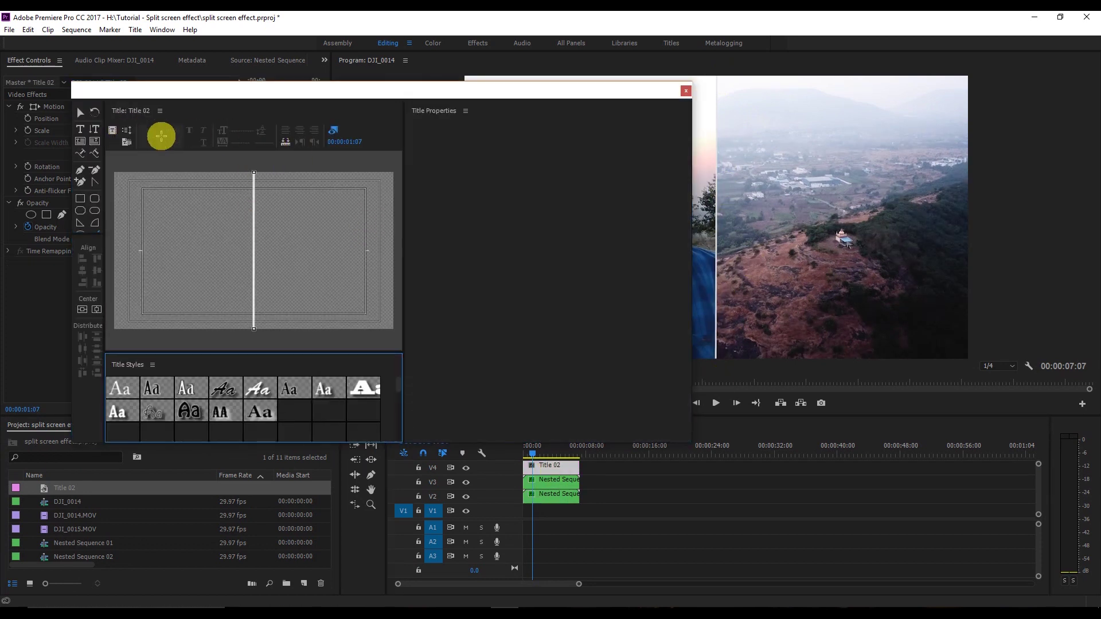
{"action": "left_click", "coordinate": [576, 230]}
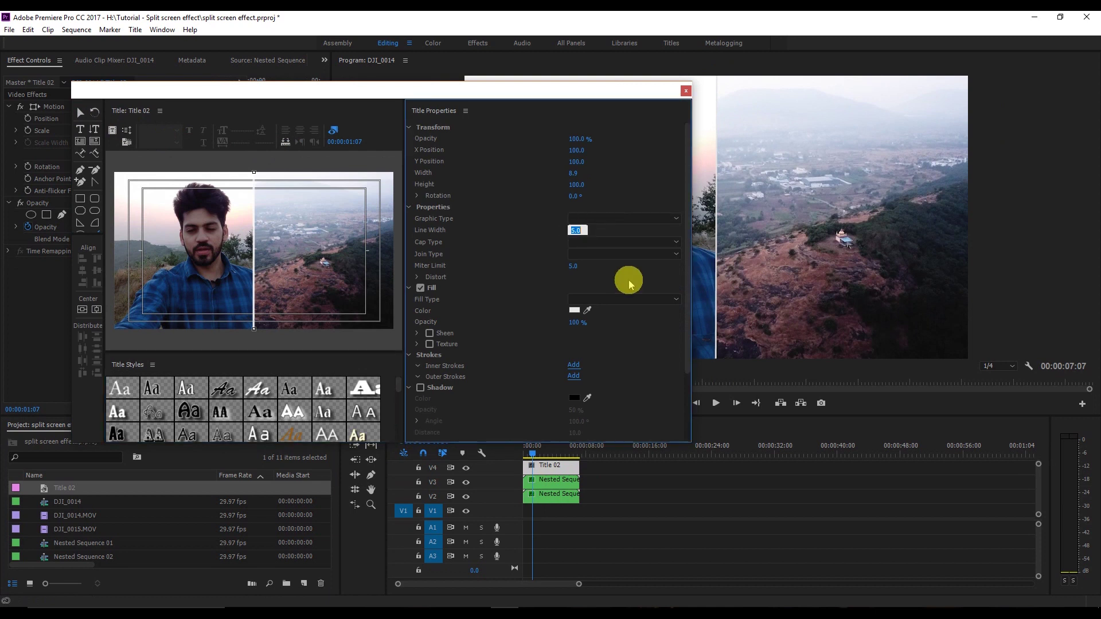
{"action": "type", "text": "10"}
{"action": "key", "text": "Return"}
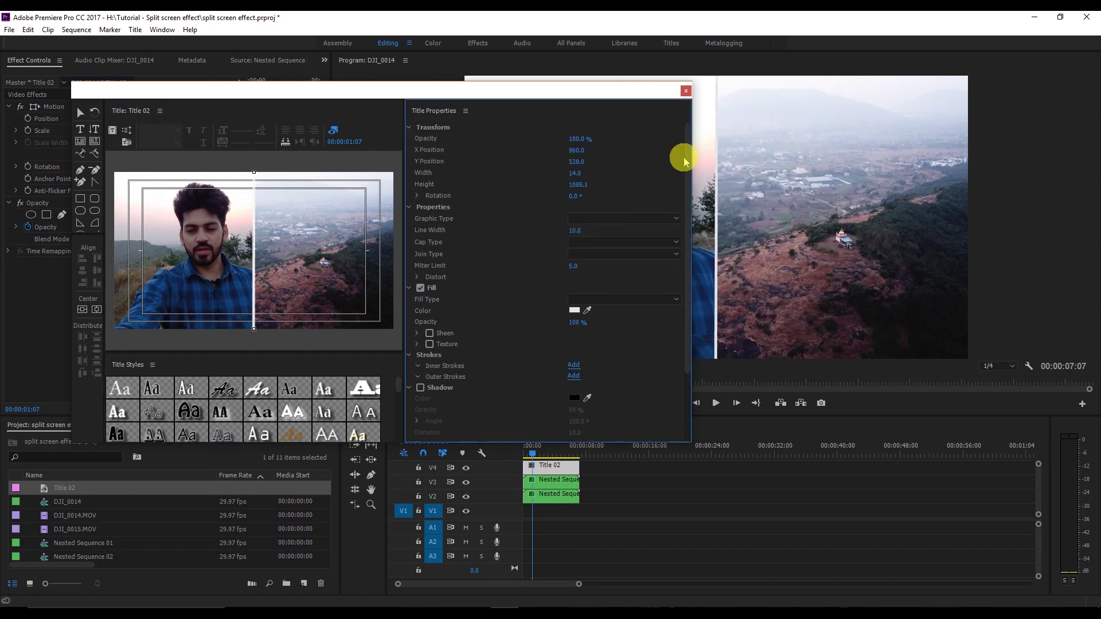
{"action": "left_click", "coordinate": [685, 91]}
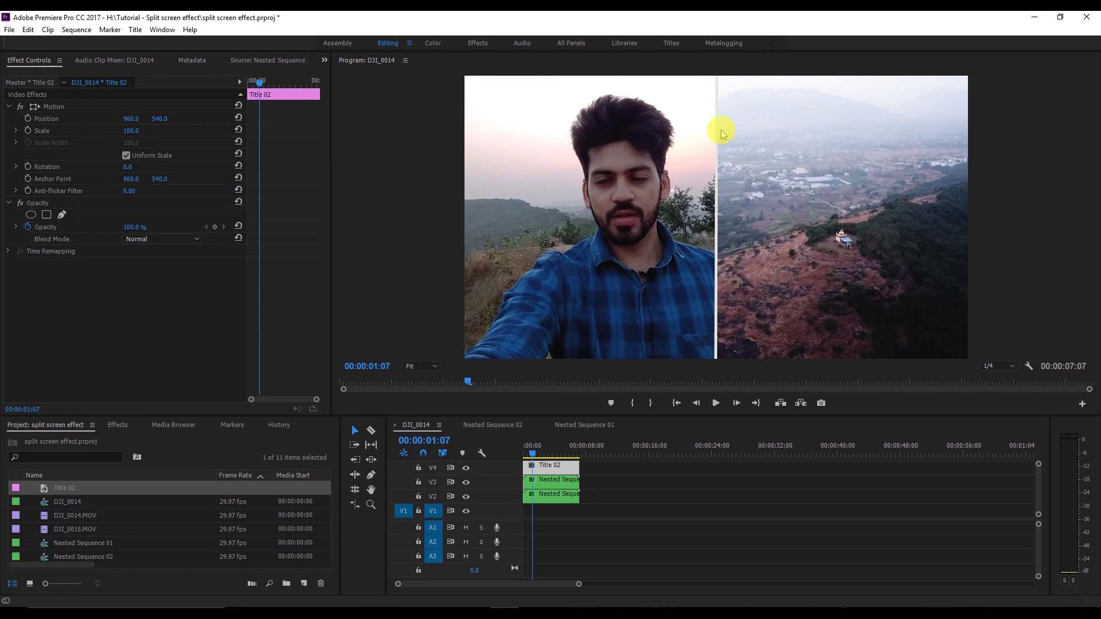